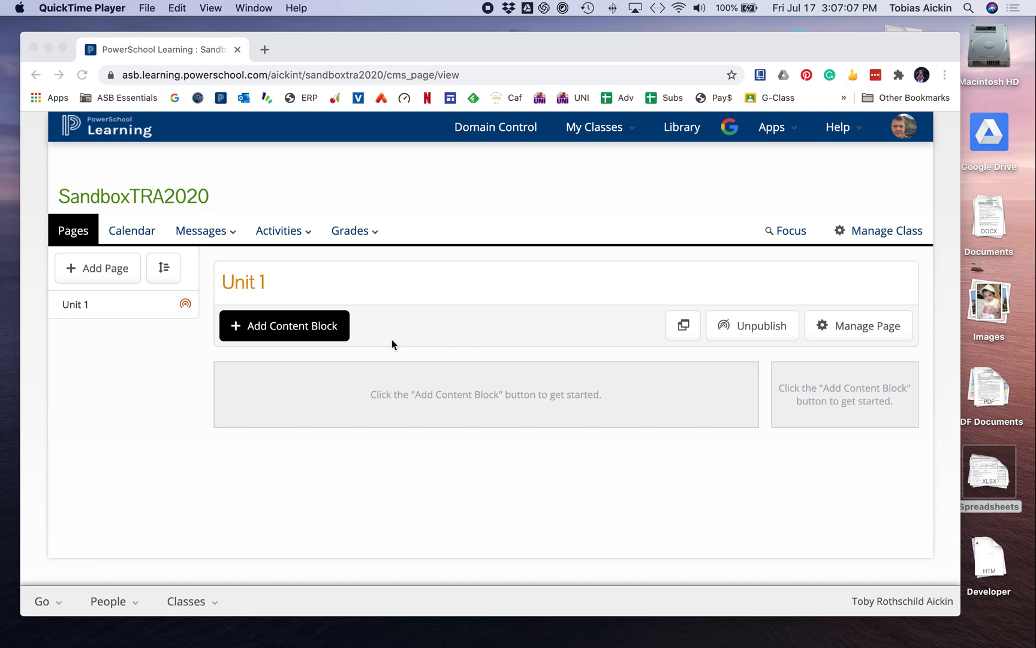
Add a Google Drive block to the Unit 1 page showing AAAAA Class Material Sample, editable by teachers only and displayed as view only
click(273, 330)
click(273, 330)
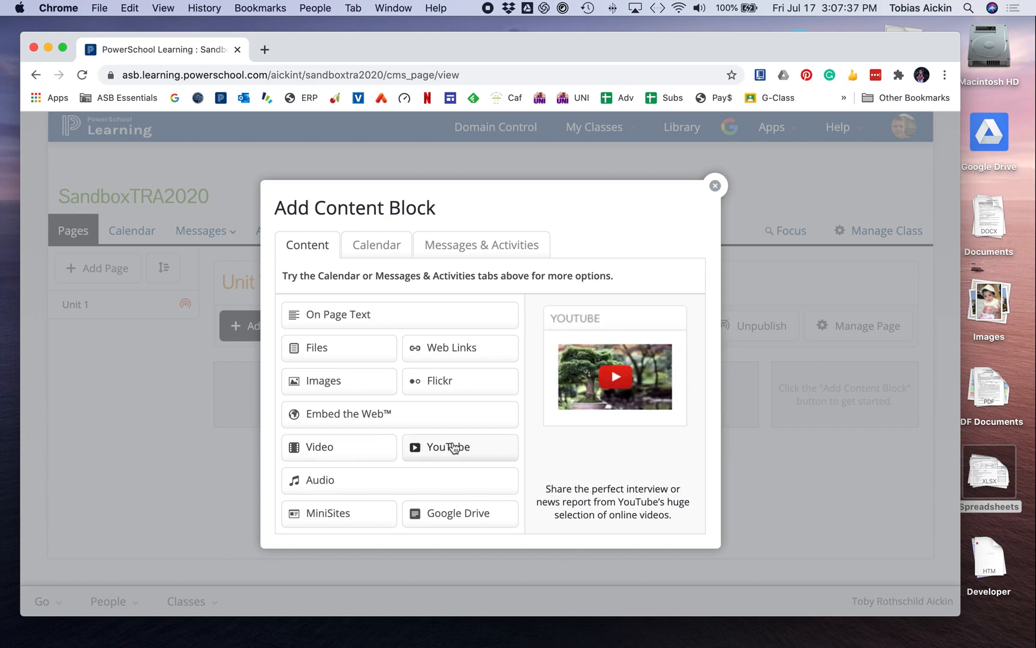
click(454, 518)
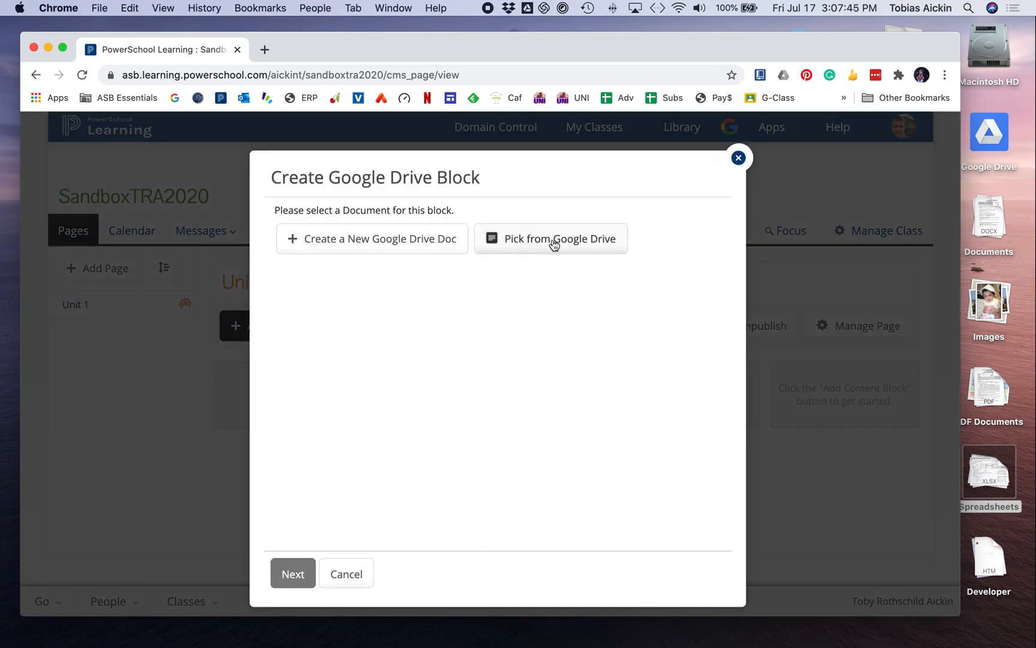
click(553, 242)
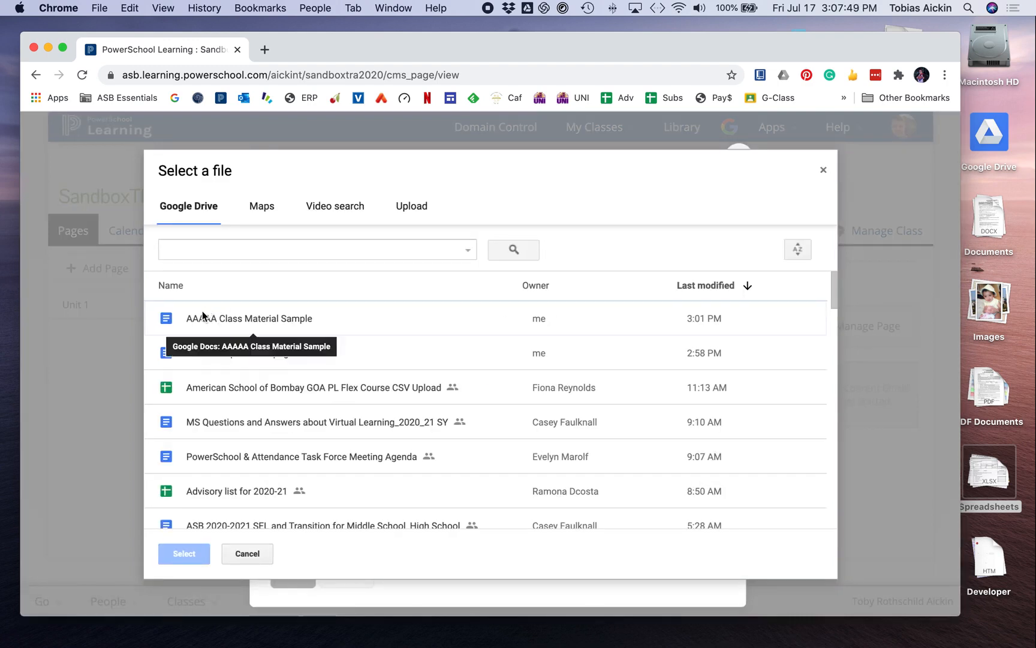
double_click(211, 318)
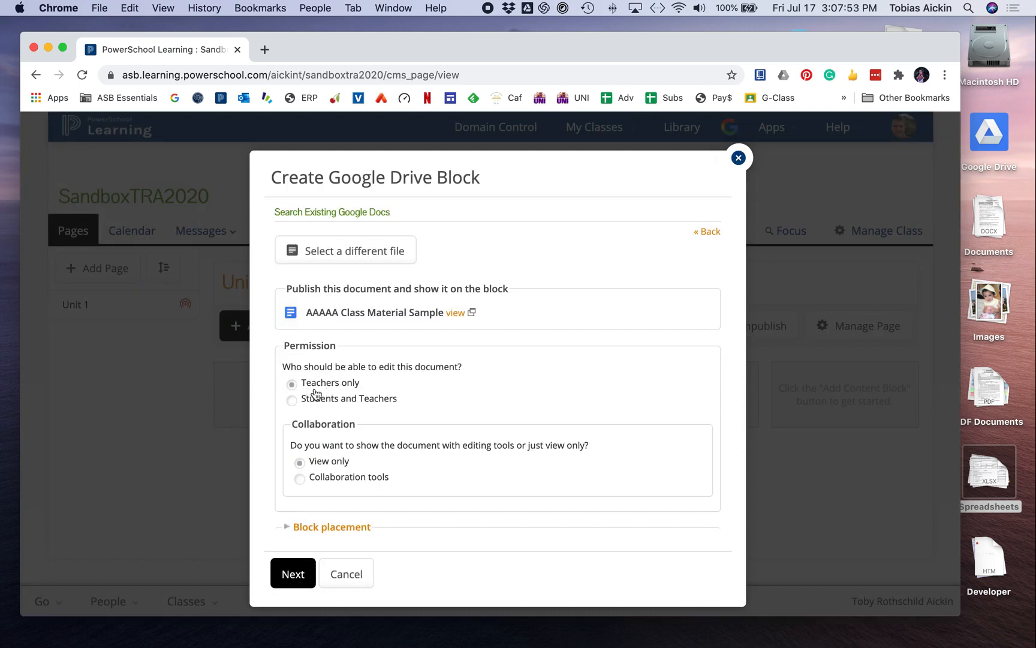
scroll(354, 437, down, 2)
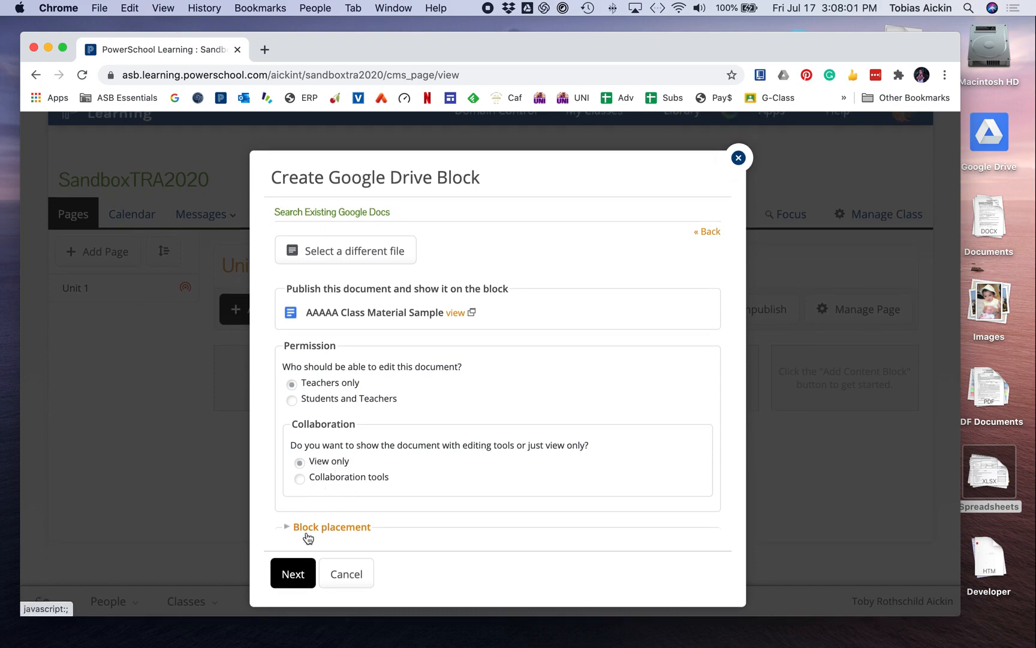
click(293, 574)
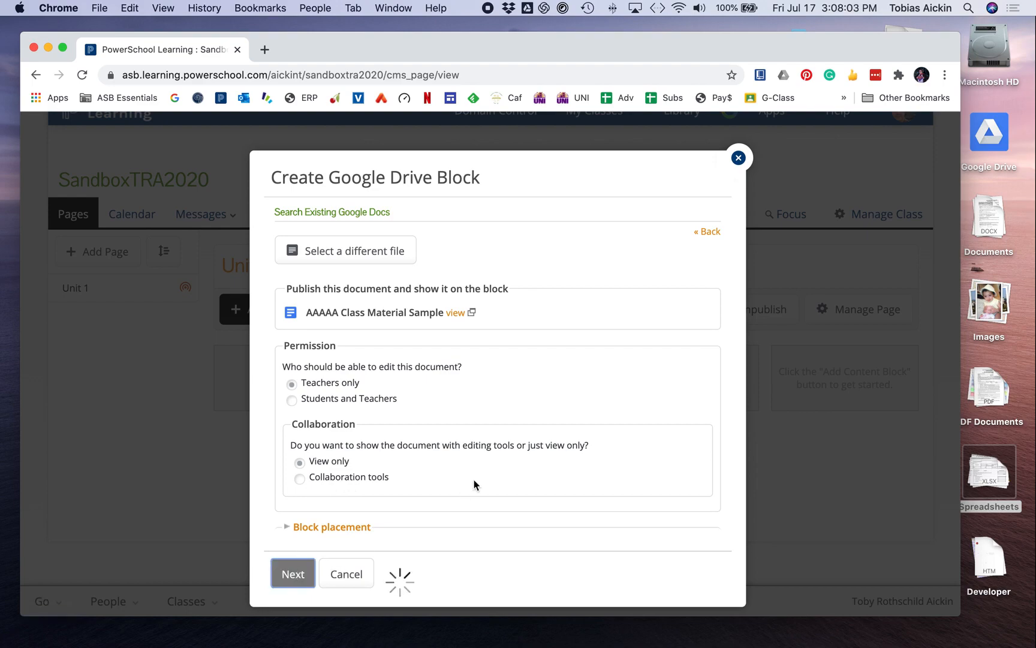
scroll(474, 479, down, 3)
scroll(513, 472, down, 10)
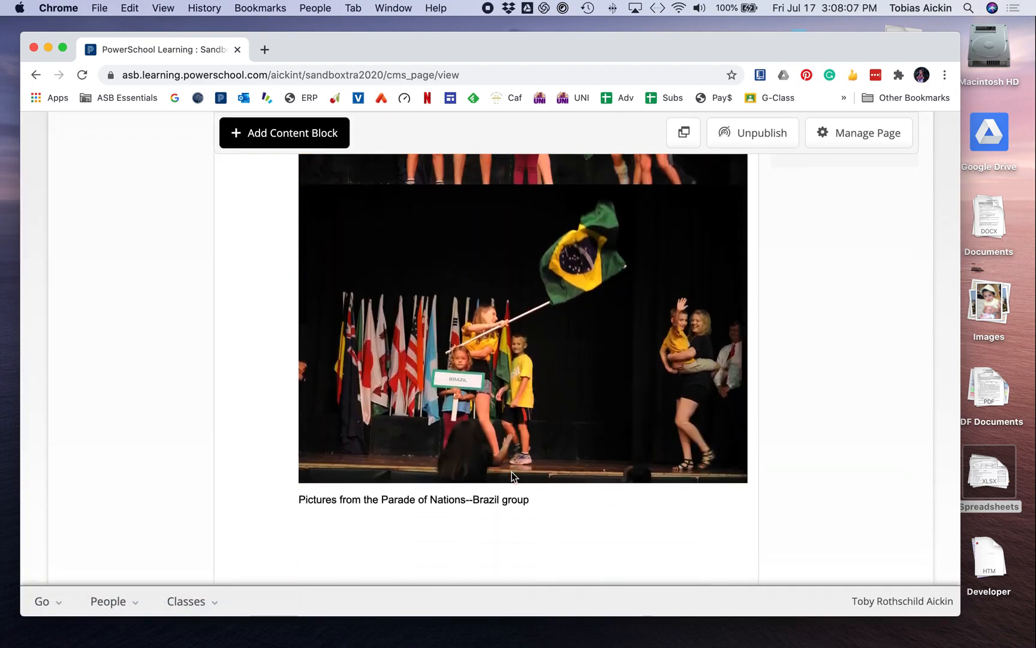
scroll(510, 472, up, 6)
scroll(507, 470, up, 5)
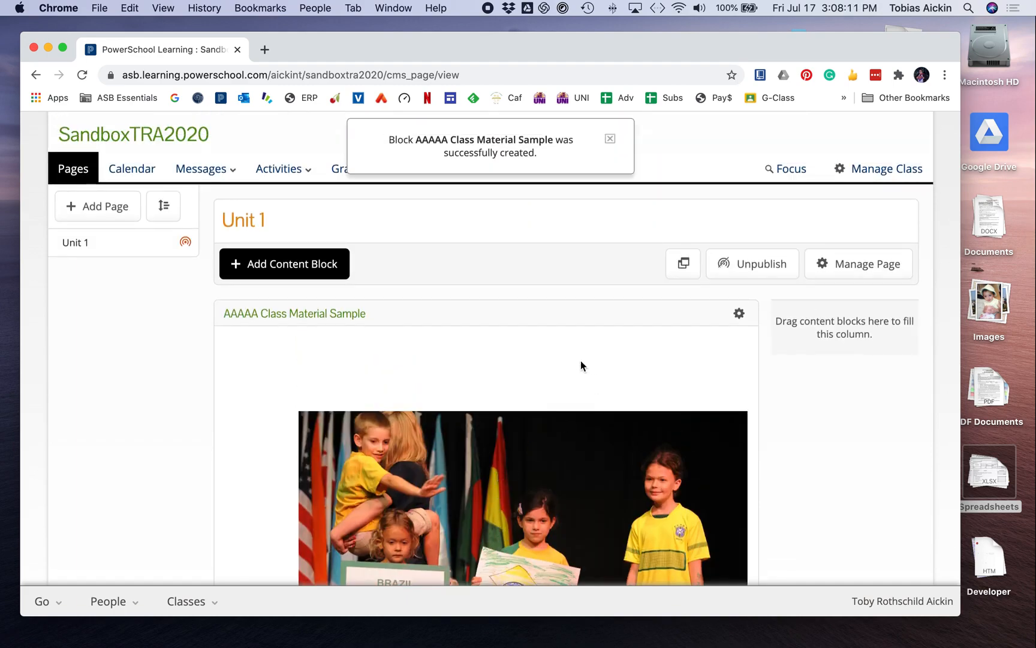
Add a Google Drive block to Unit 1 from the AAAAA Unpublished page document and check how it displays
click(287, 269)
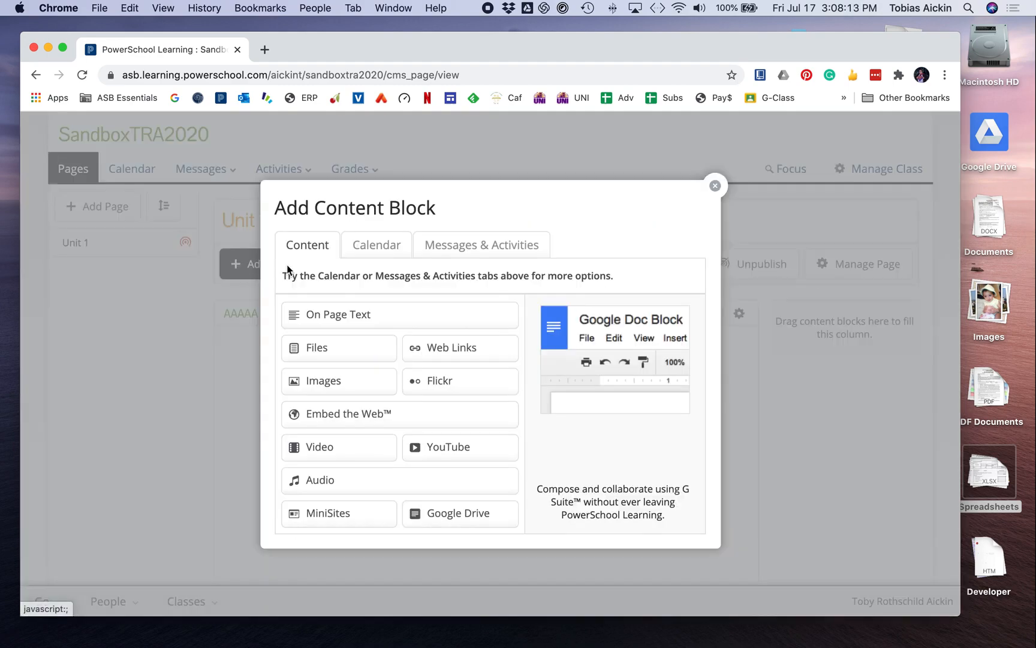
click(459, 514)
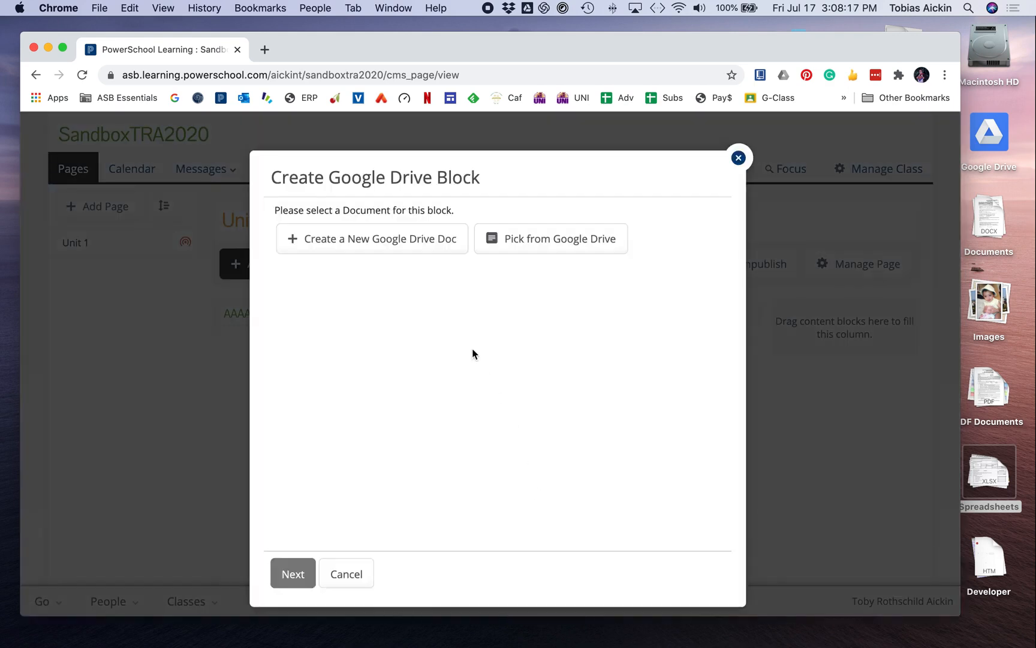
click(526, 238)
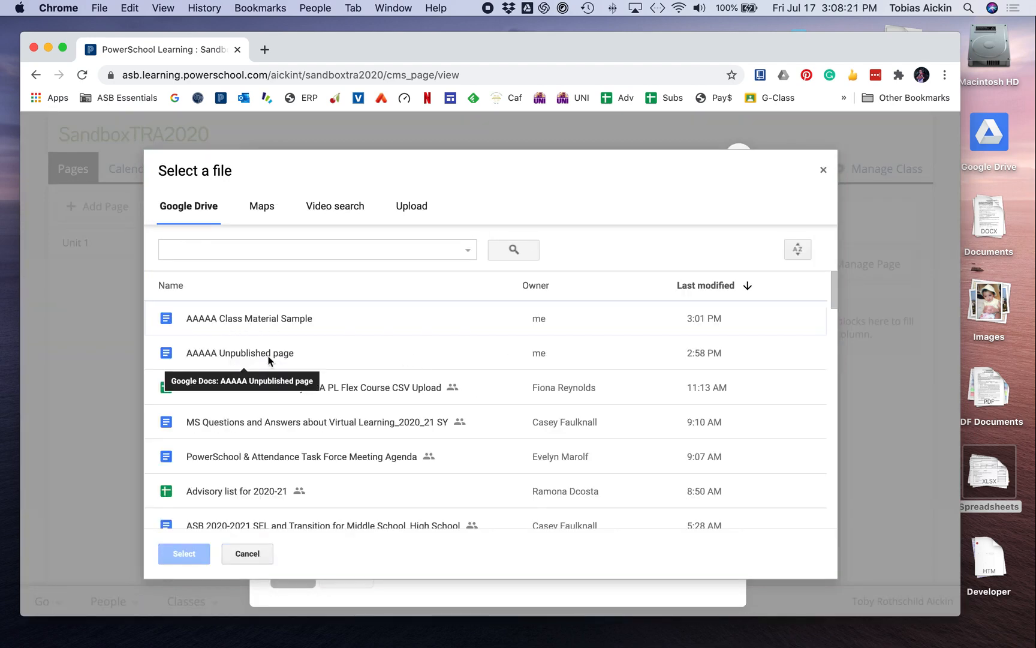
double_click(246, 353)
click(277, 572)
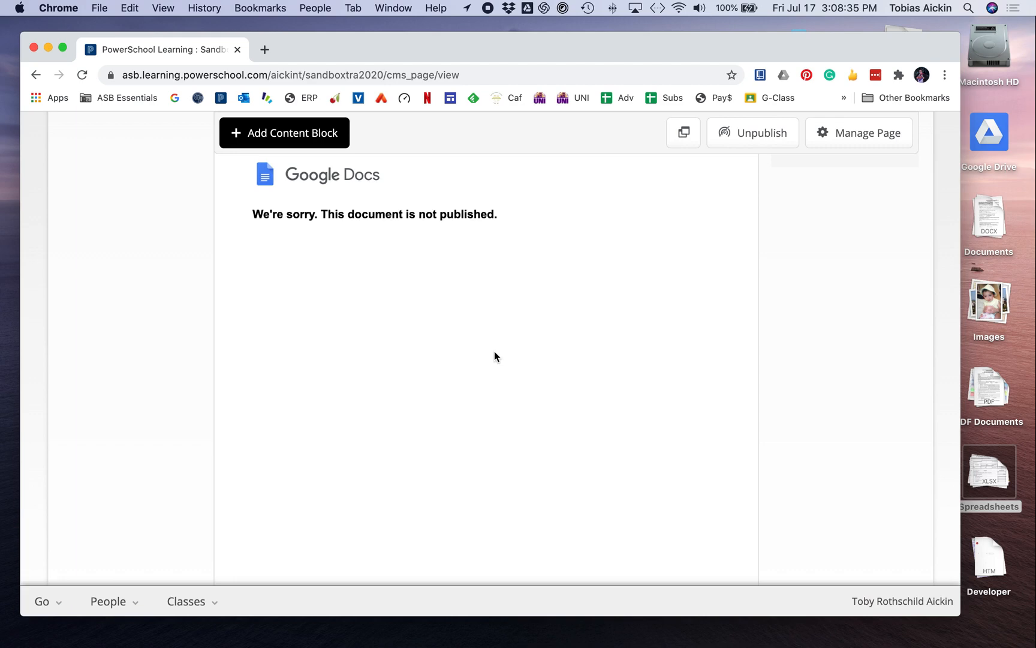
scroll(494, 354, up, 2)
scroll(494, 355, down, 10)
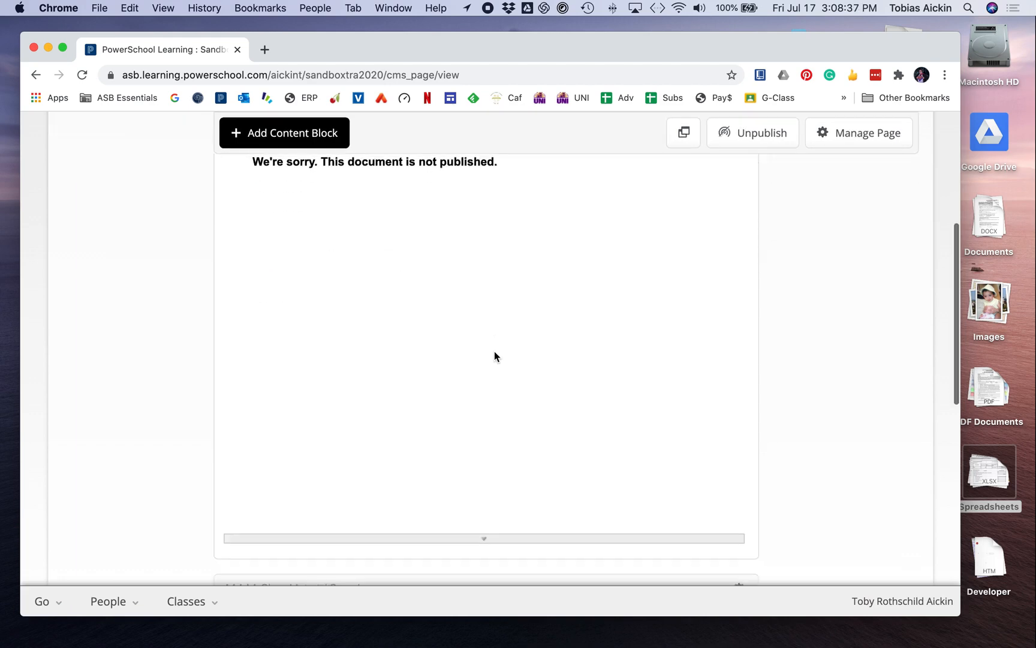
scroll(494, 355, down, 5)
scroll(494, 355, up, 10)
scroll(495, 355, up, 3)
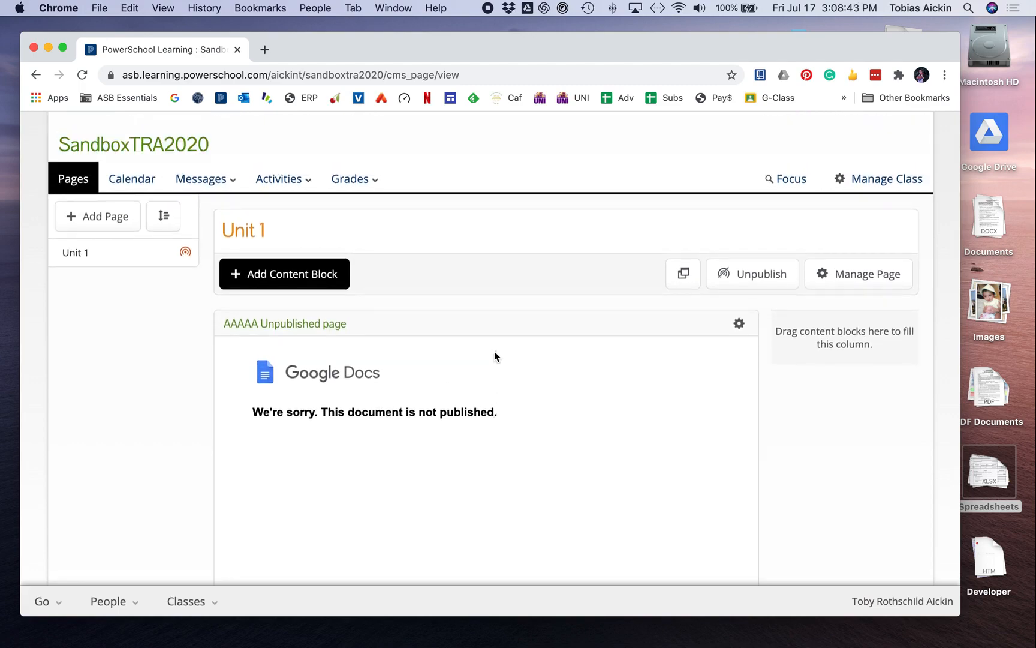
Switch to Google Docs and review the publish-to-web settings of the AAAAA Class Material Sample document
key(ctrl+Left)
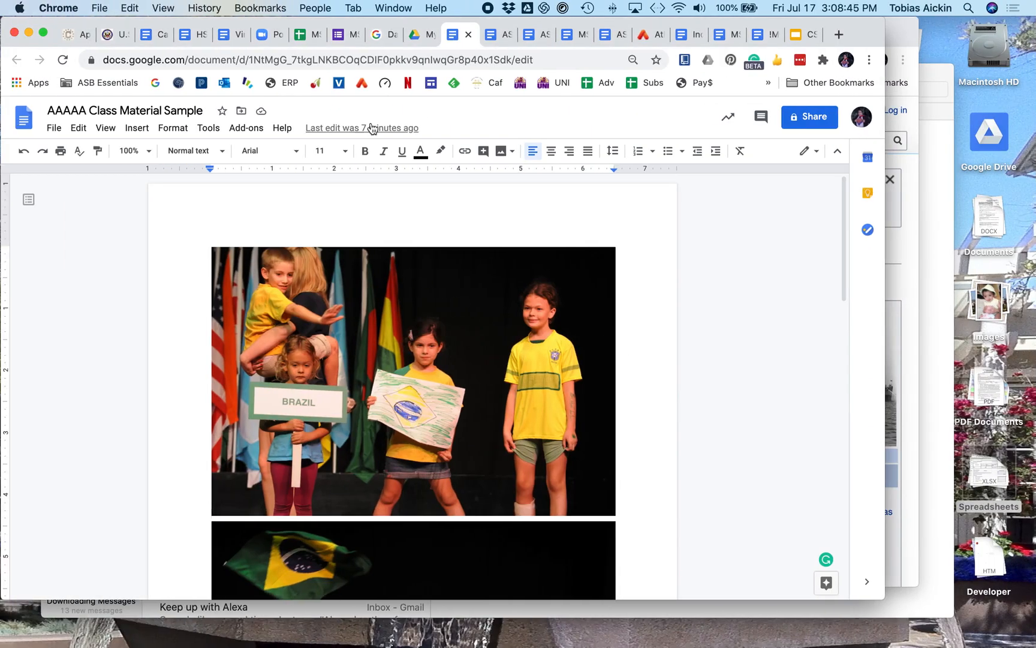
click(502, 34)
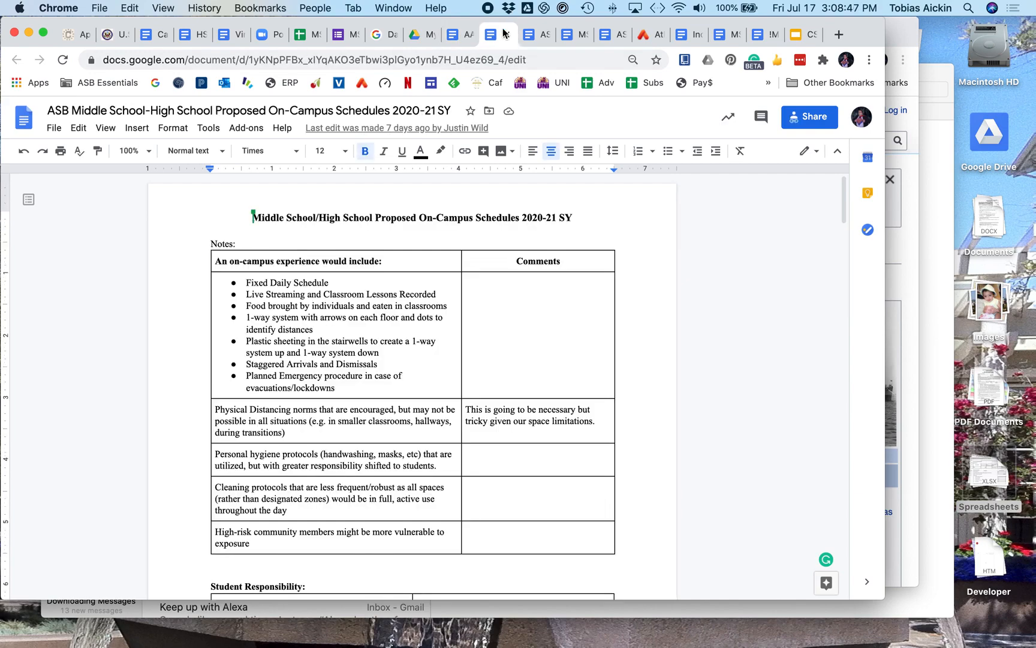
click(459, 34)
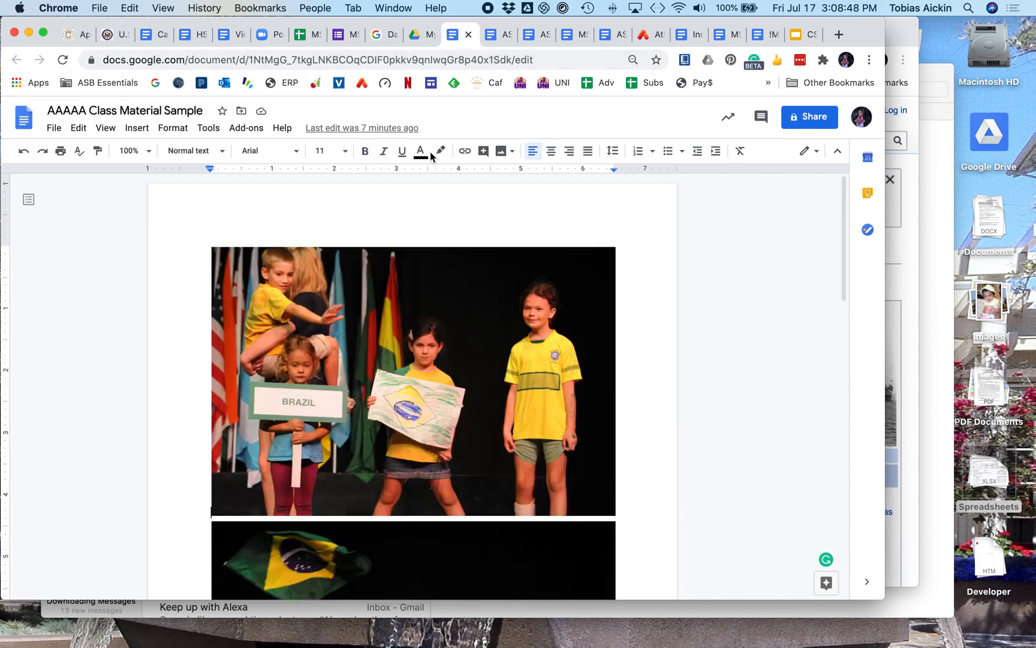
click(55, 129)
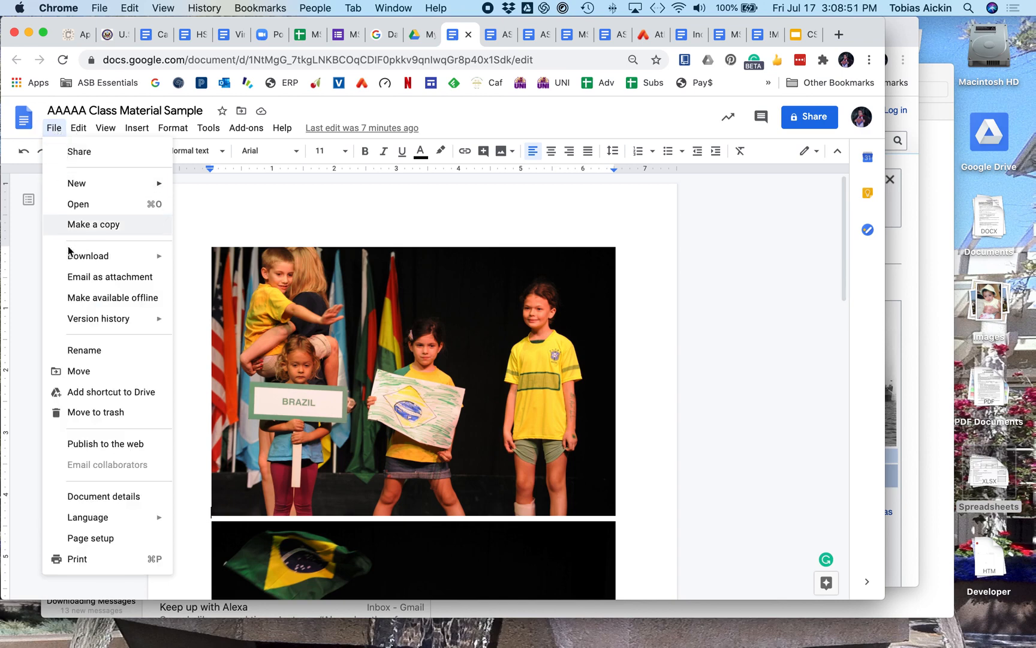
click(106, 445)
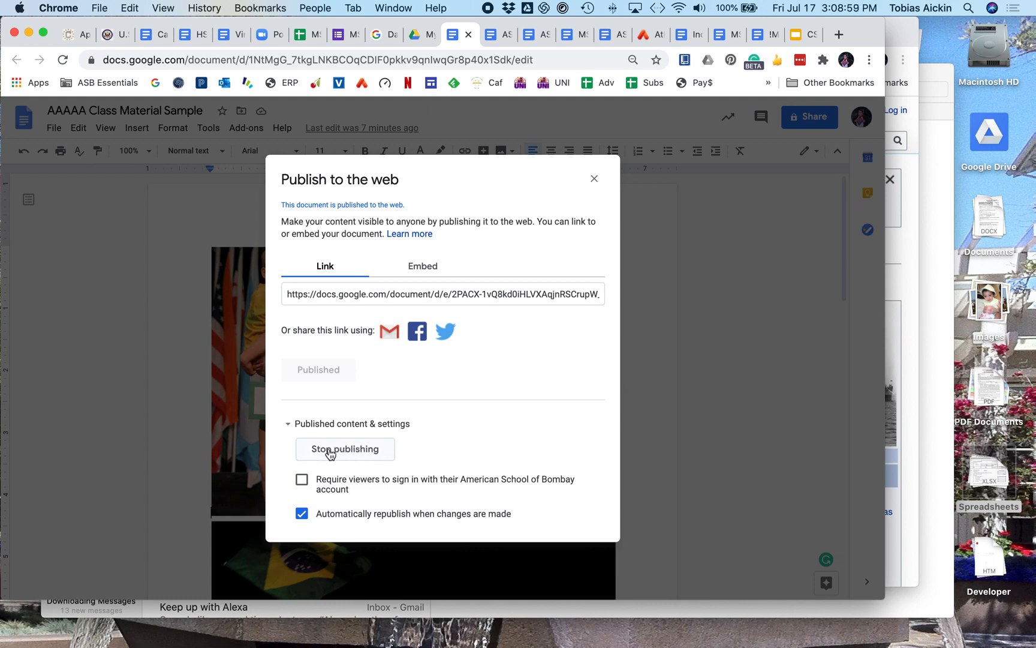
click(593, 178)
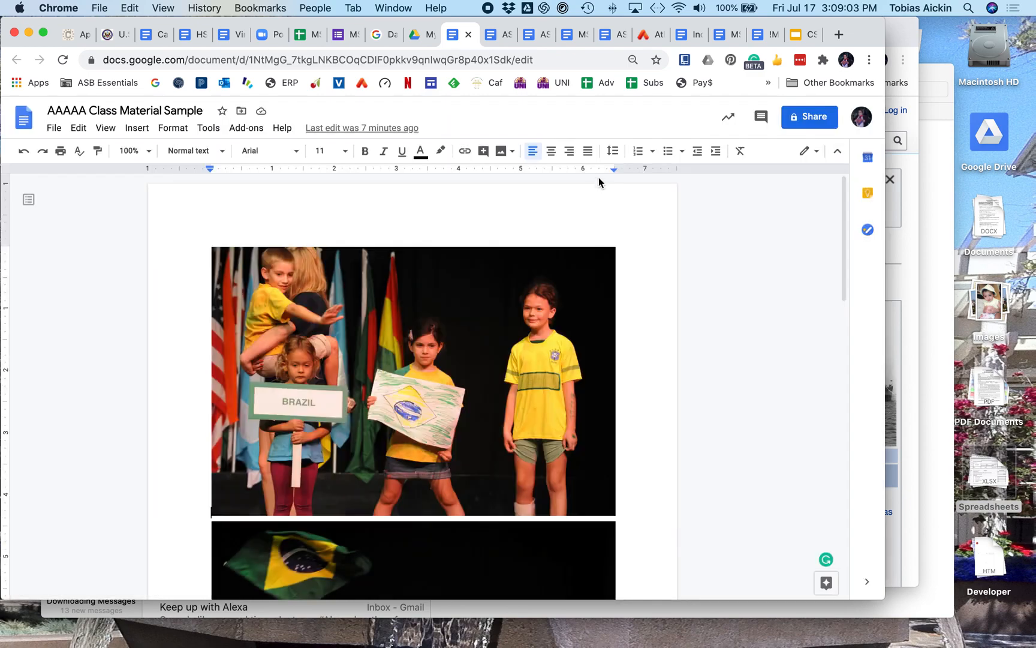
Switch back to PowerSchool Learning and delete the AAAAA Unpublished page block from Unit 1
key(ctrl+Right)
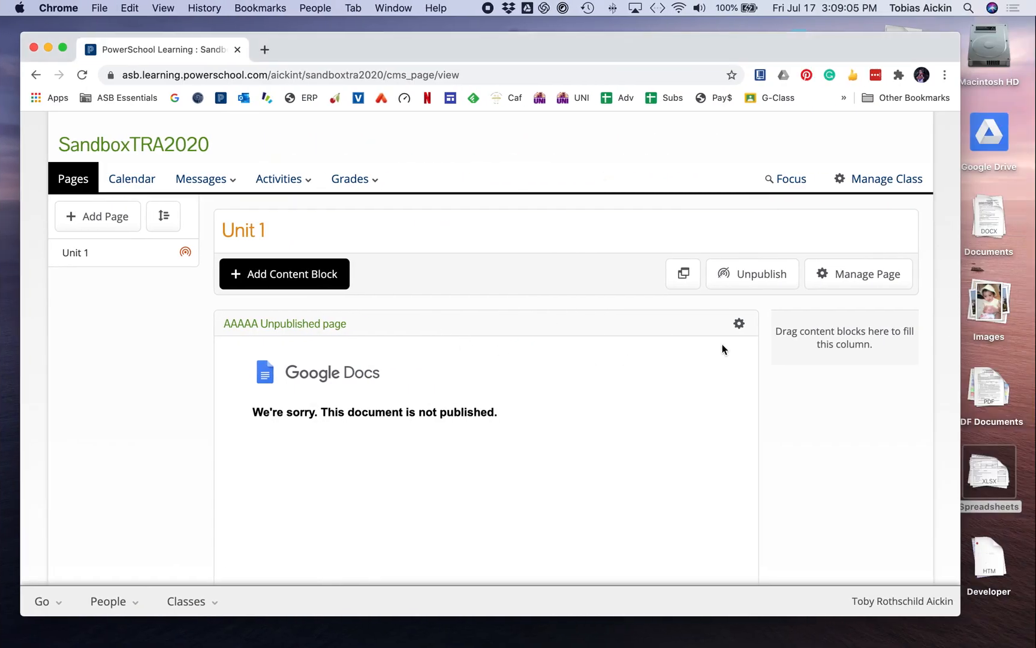
scroll(508, 348, up, 2)
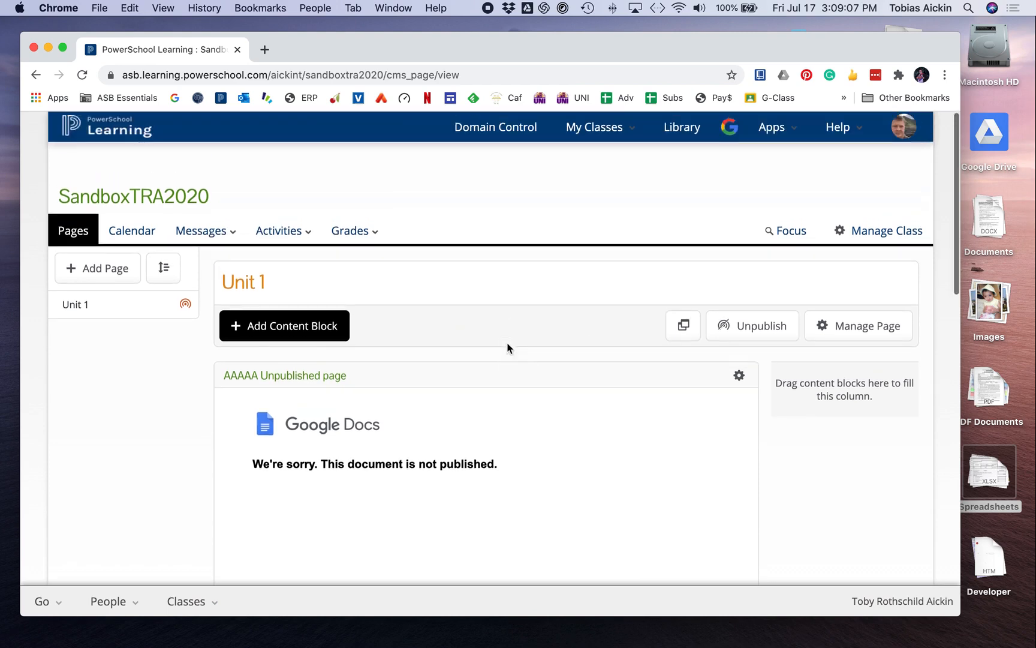
click(739, 376)
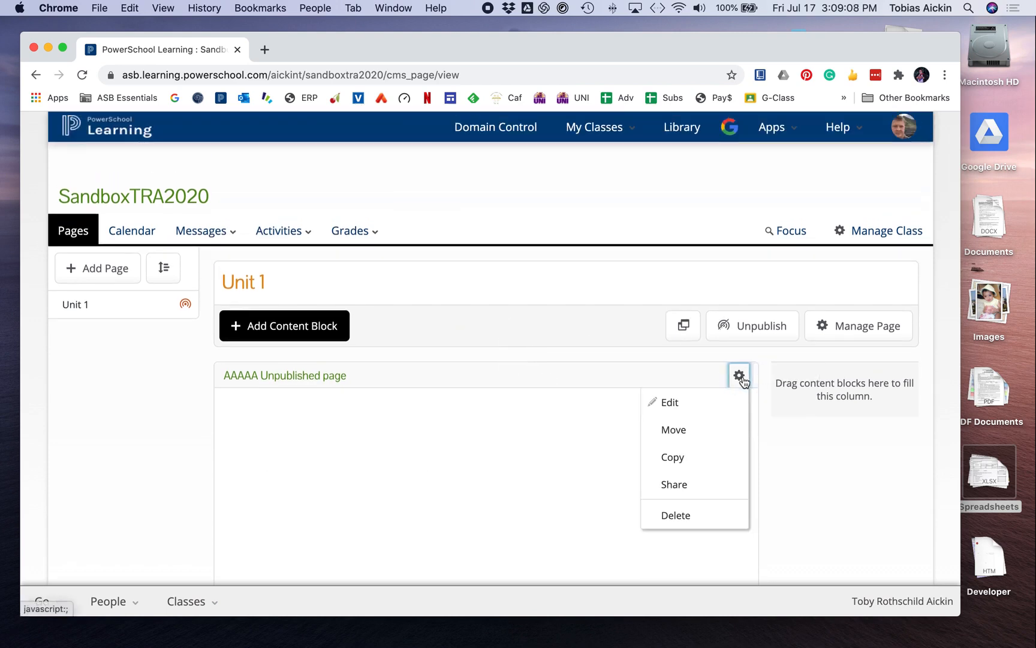
click(715, 510)
click(503, 346)
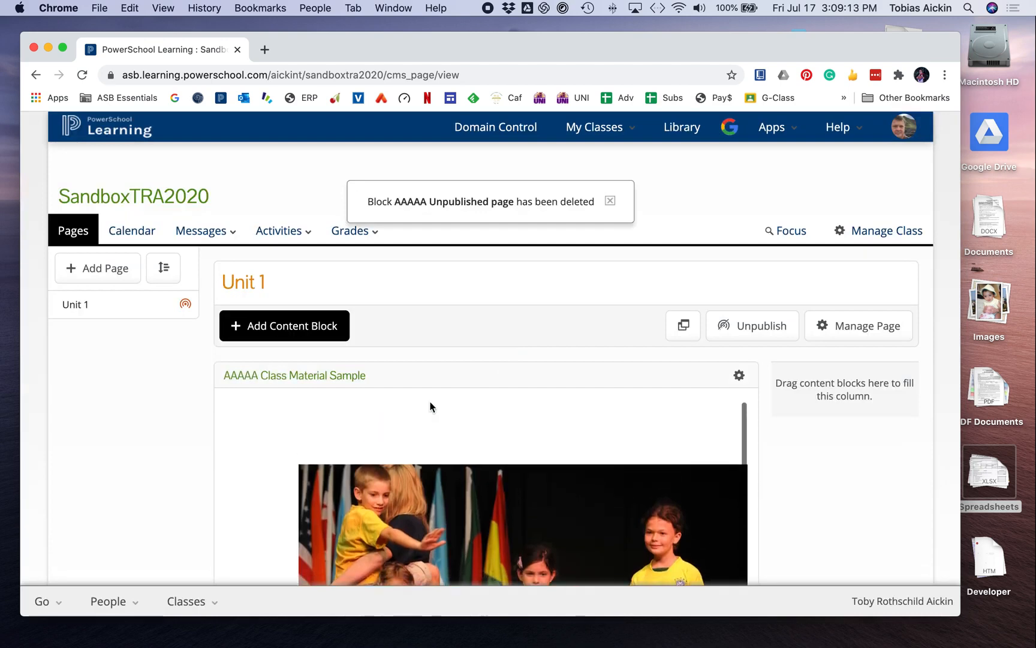
Search Google Drive for "Year of integrity" and add Year of Integrity Assembly_January 10 as a Google Drive block, editable by teachers only
click(280, 326)
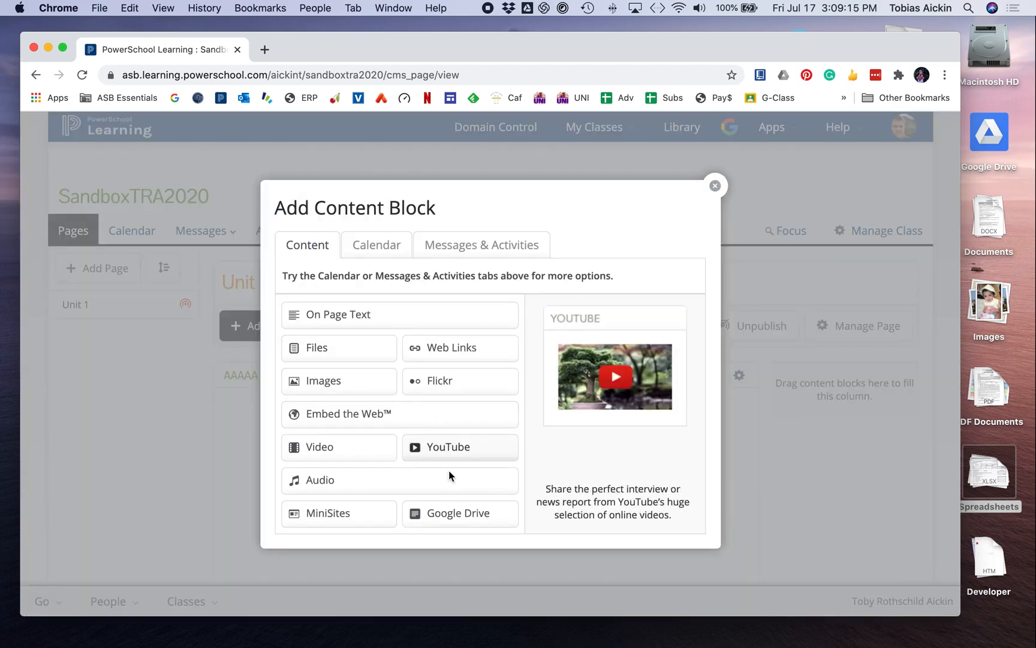
click(463, 516)
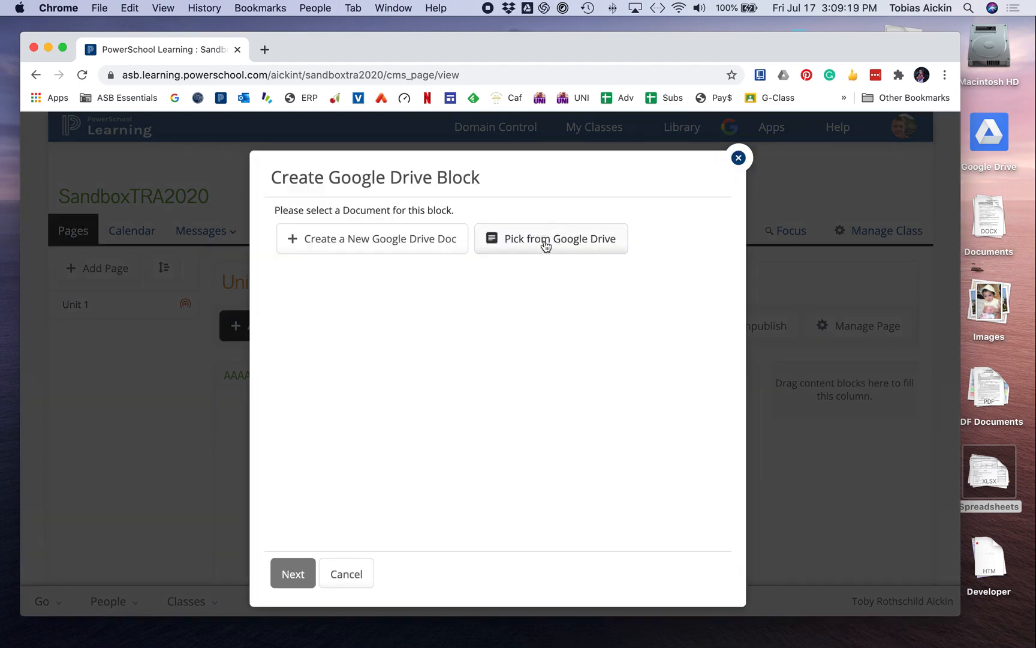
click(546, 242)
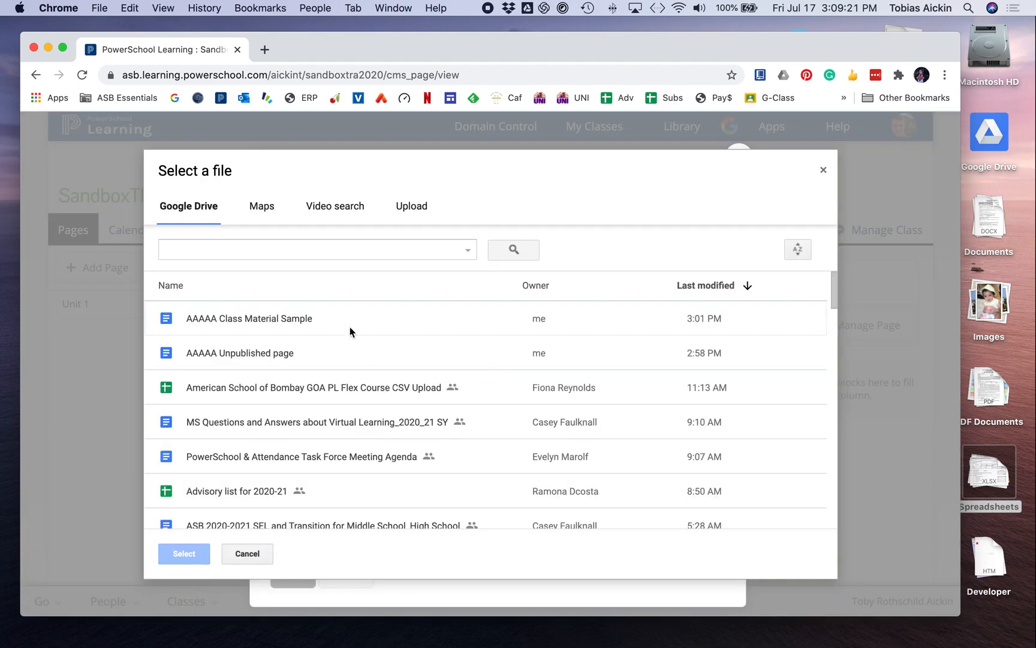
click(201, 245)
text(Ye)
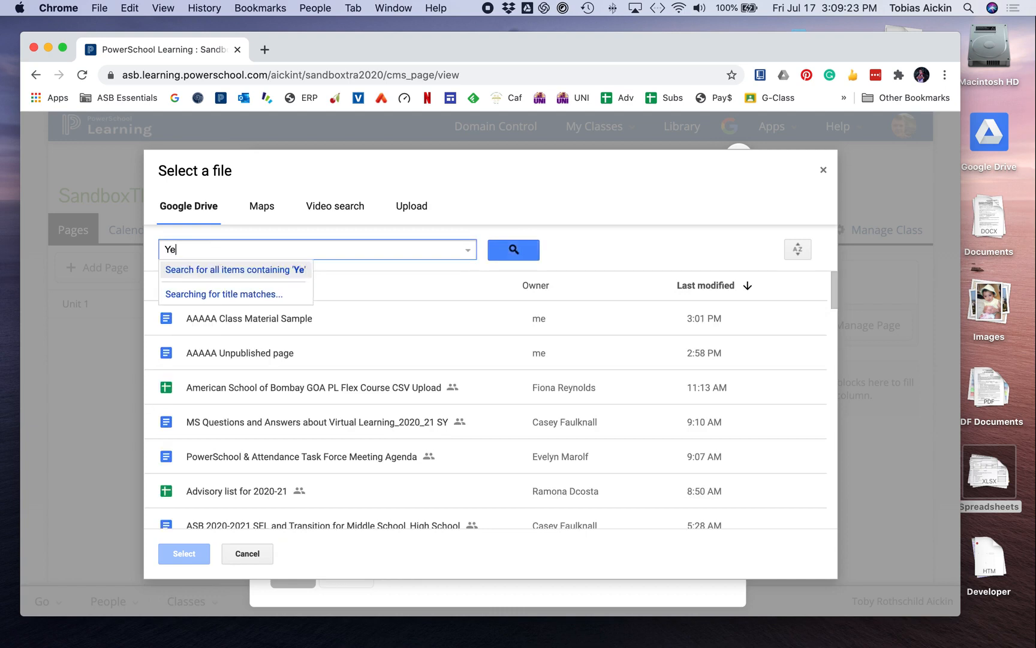
text(ar of integrity)
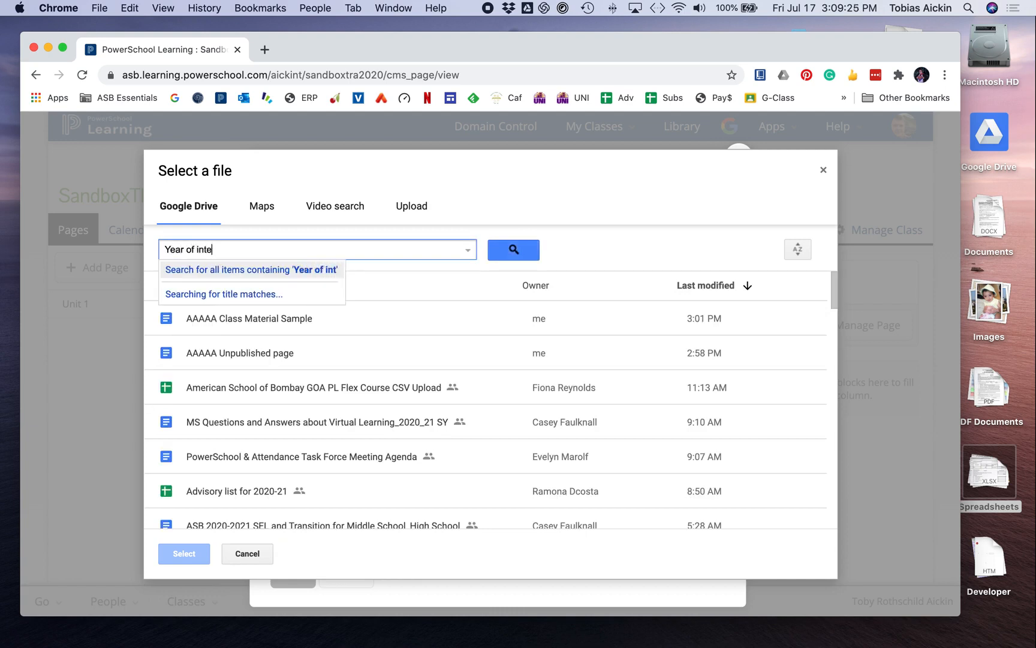
key(Return)
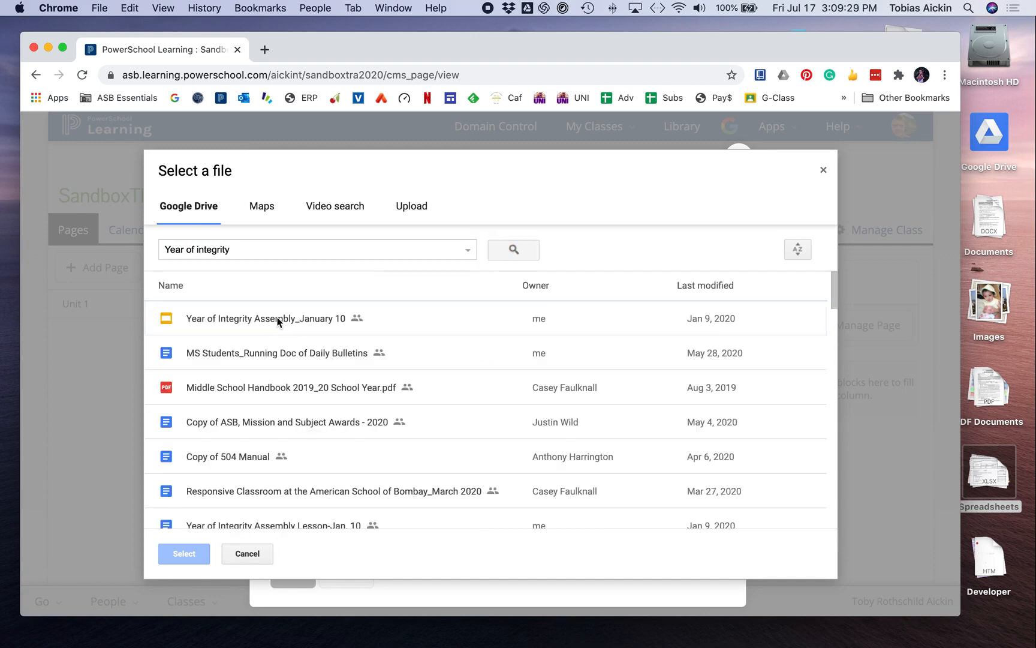
double_click(243, 318)
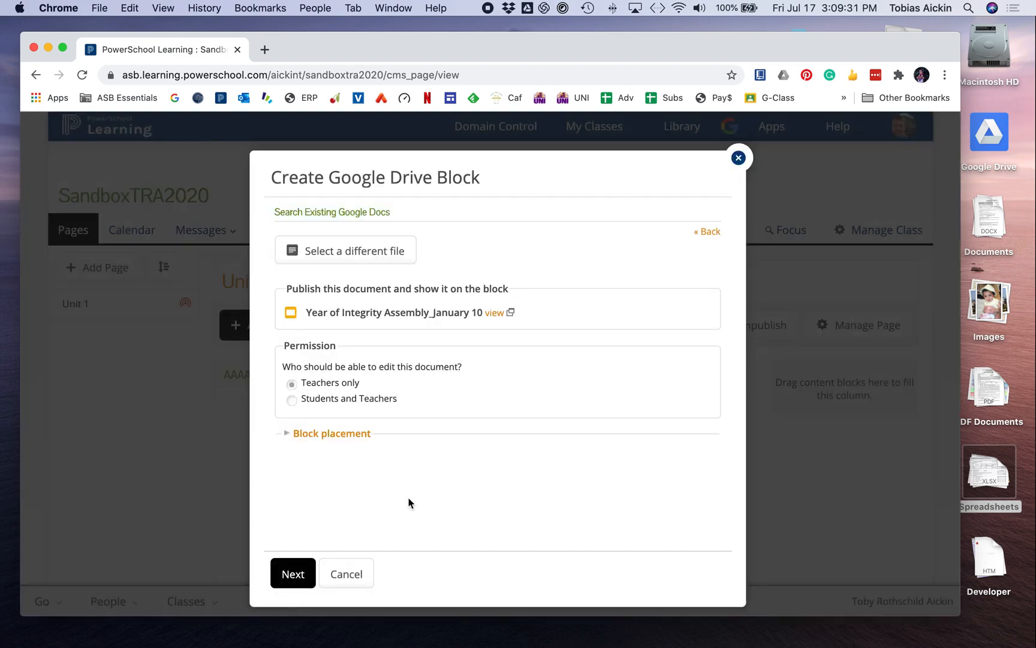
click(291, 574)
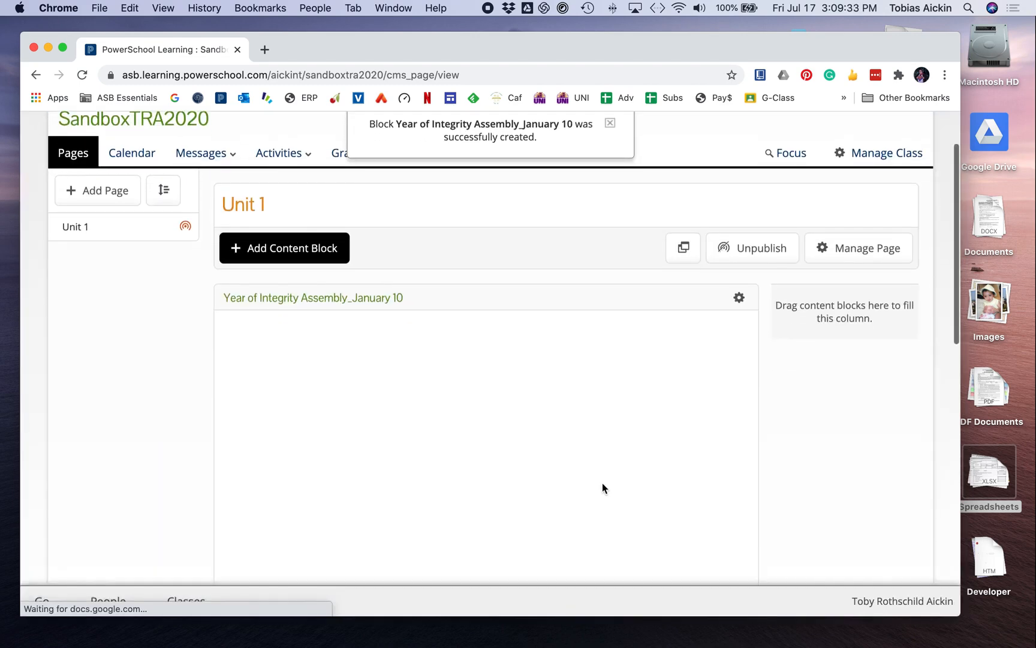
Advance the embedded Year of Integrity presentation to slide 3 and look over the blocks on the Unit 1 page
click(287, 462)
click(287, 463)
click(287, 463)
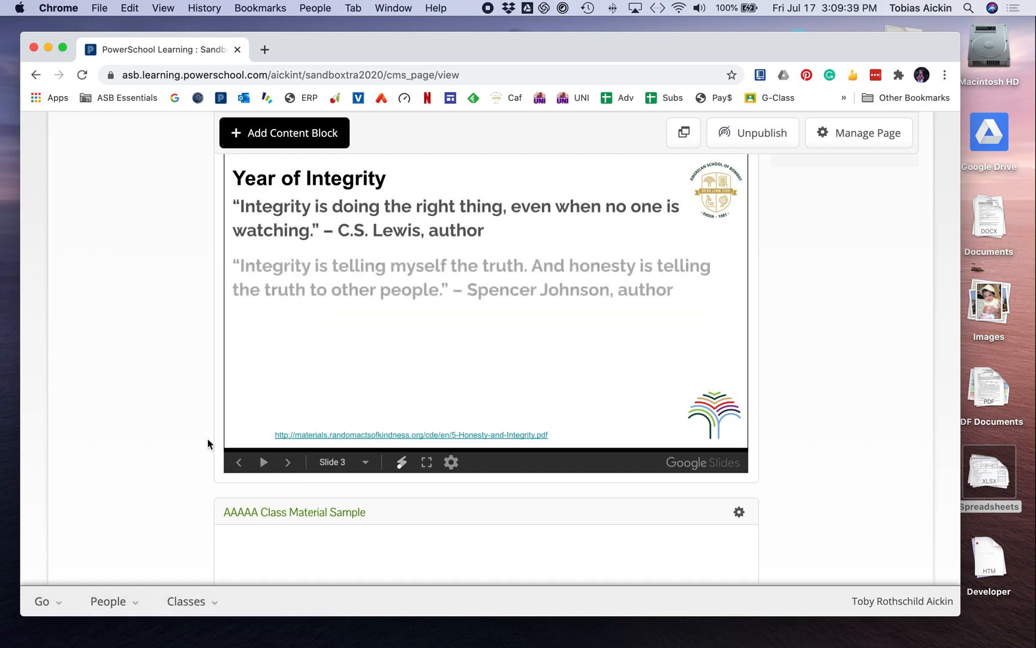
scroll(166, 429, down, 4)
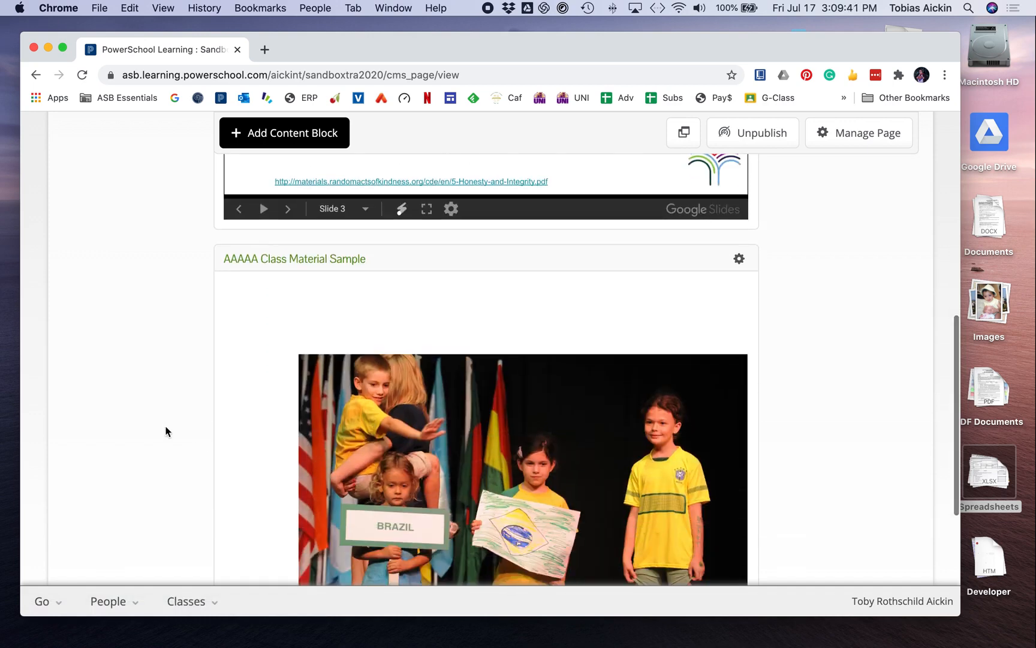
scroll(167, 430, up, 6)
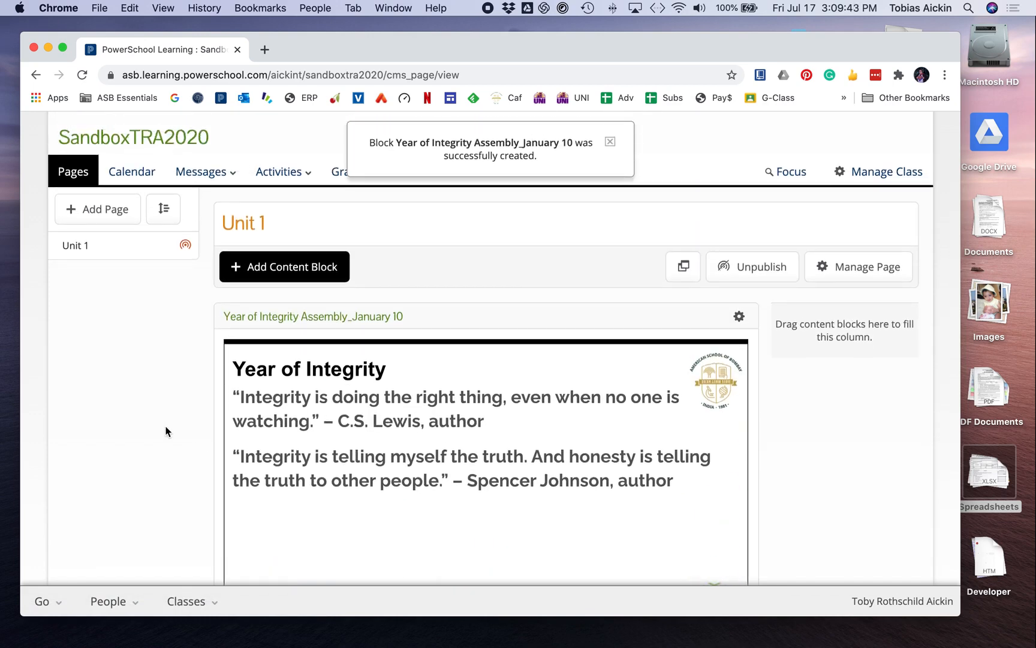
Examine the content block types offered for content, for messages and activities, and for the calendar
click(331, 283)
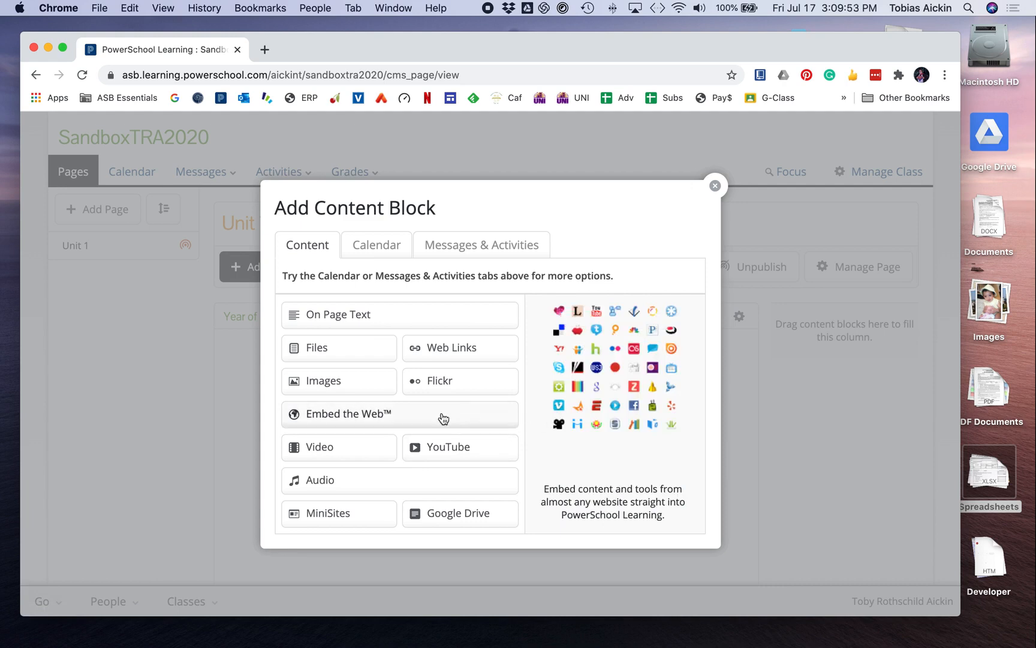
click(478, 249)
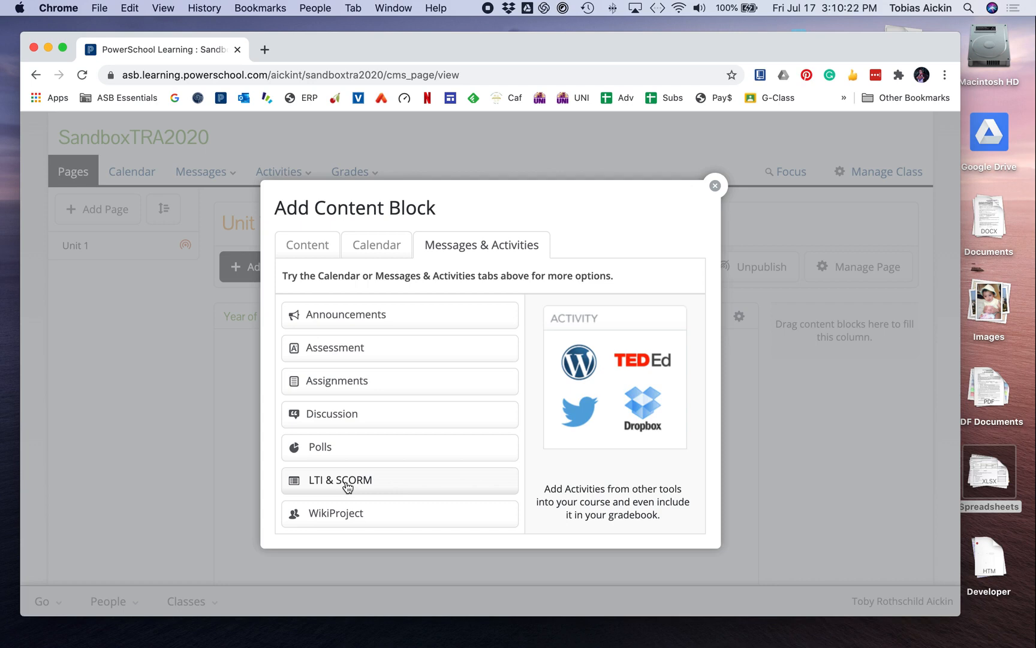
click(376, 246)
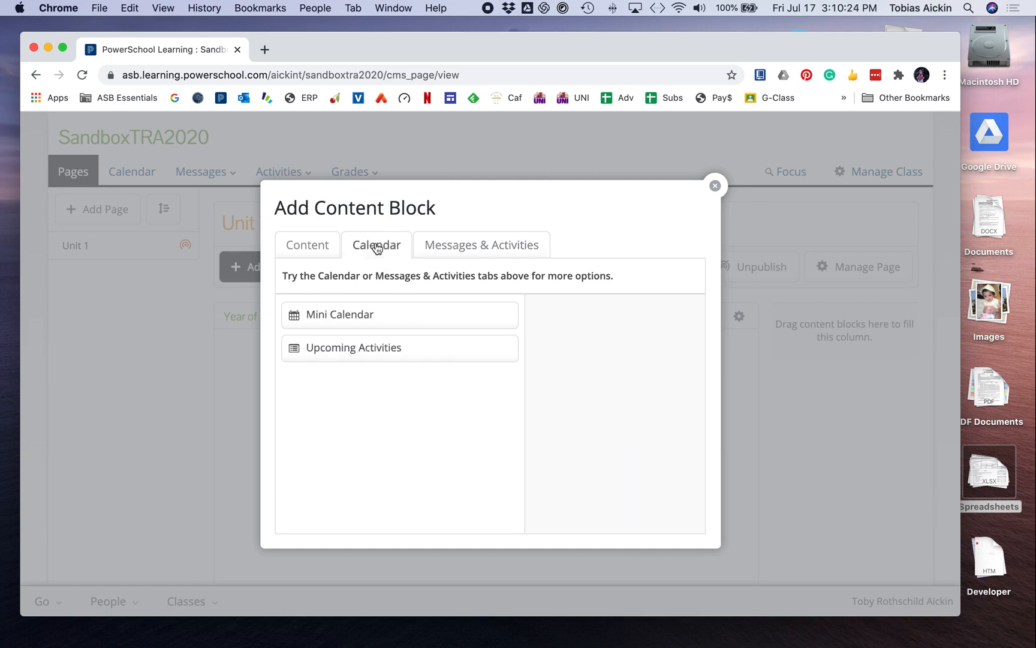